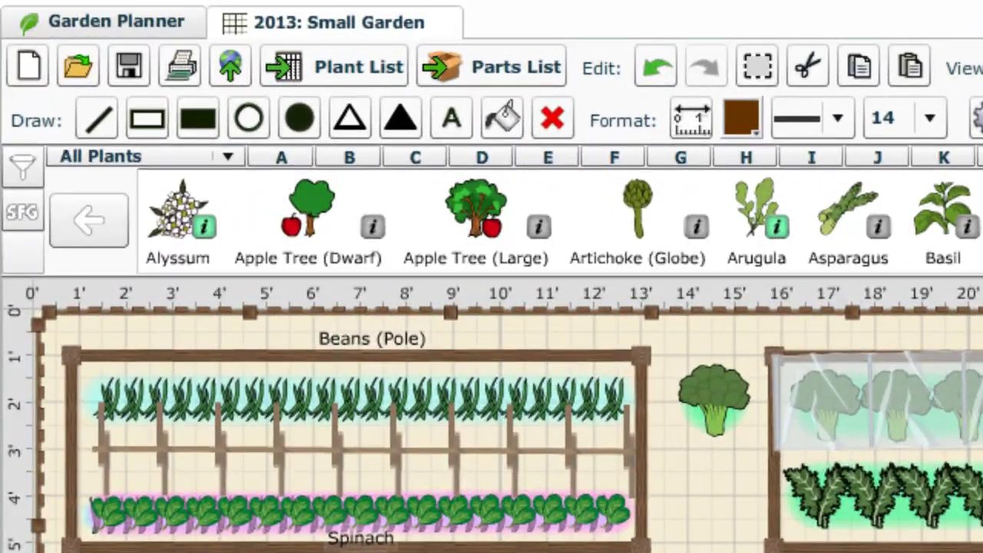
Start publishing the plan with location New York and description 'Small backyard garden in New York with cedar raised beds.'
{"action": "left_click", "coordinate": [235, 63]}
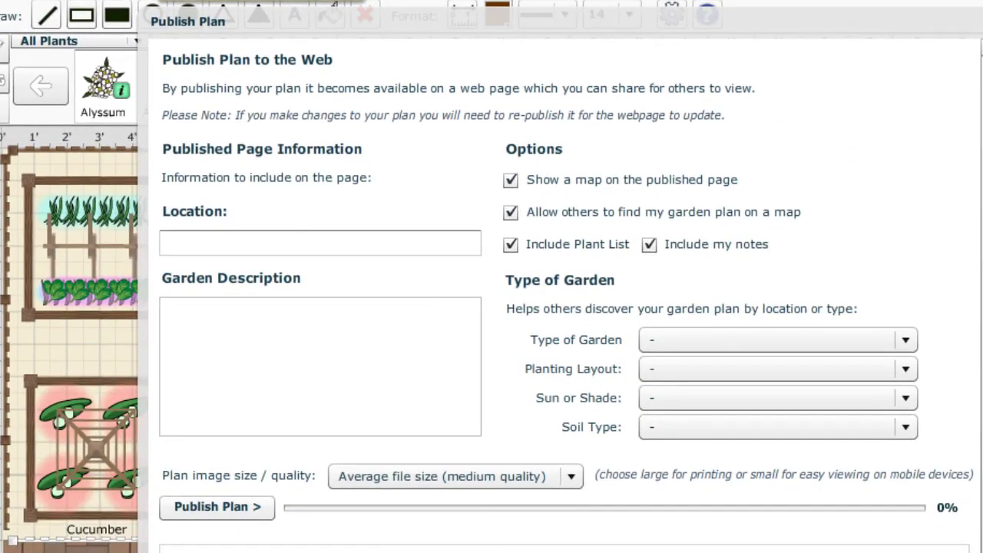
{"action": "left_click", "coordinate": [192, 241]}
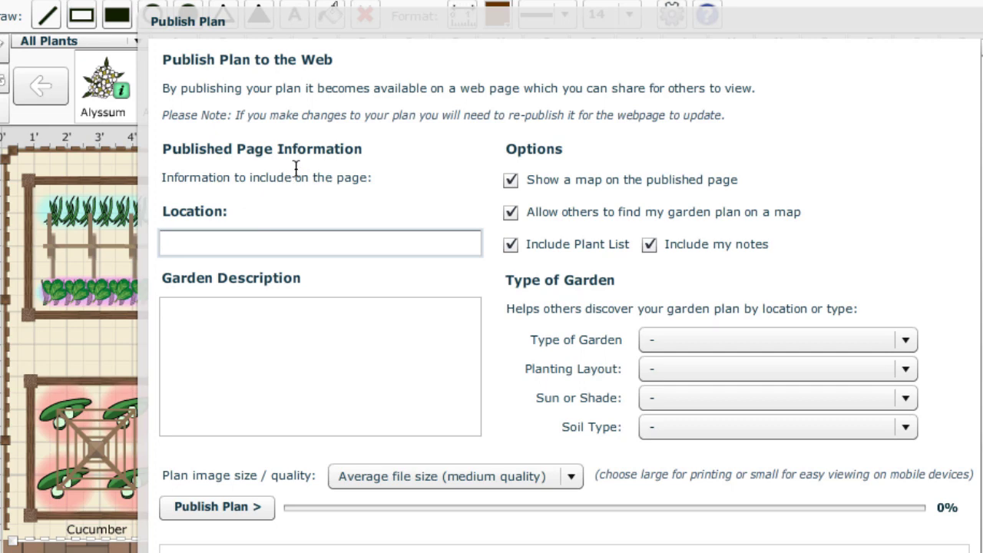
{"action": "type", "text": "New York"}
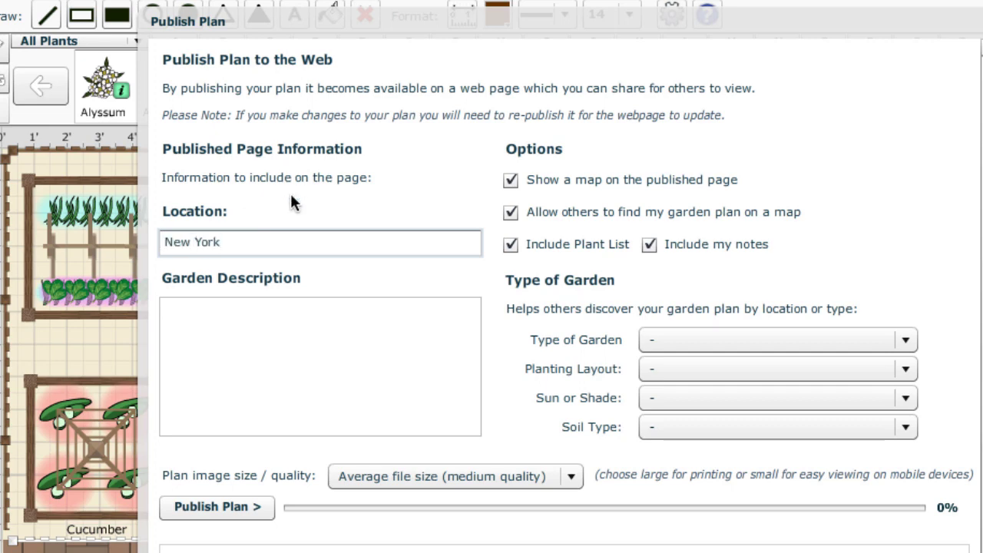
{"action": "key", "text": "Tab"}
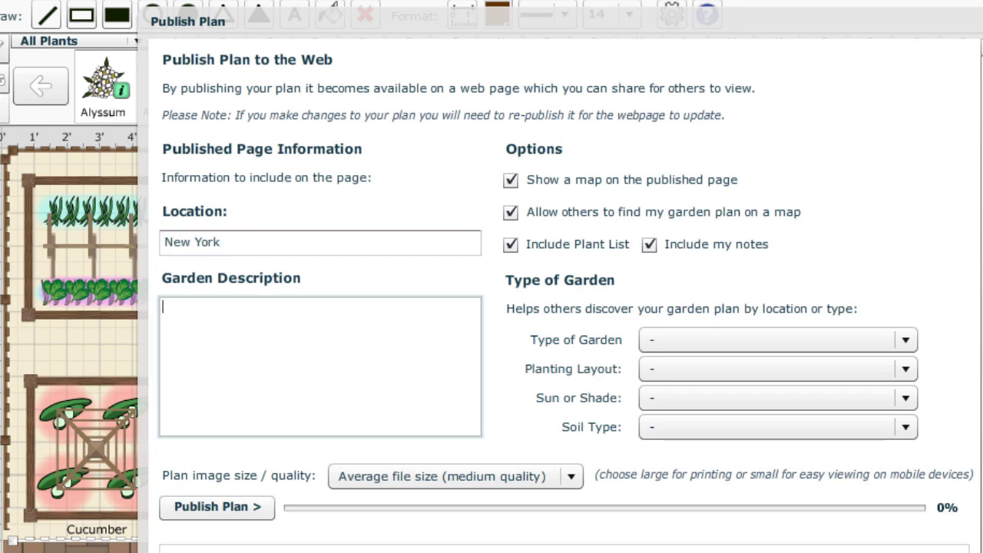
{"action": "type", "text": "Small backyard "}
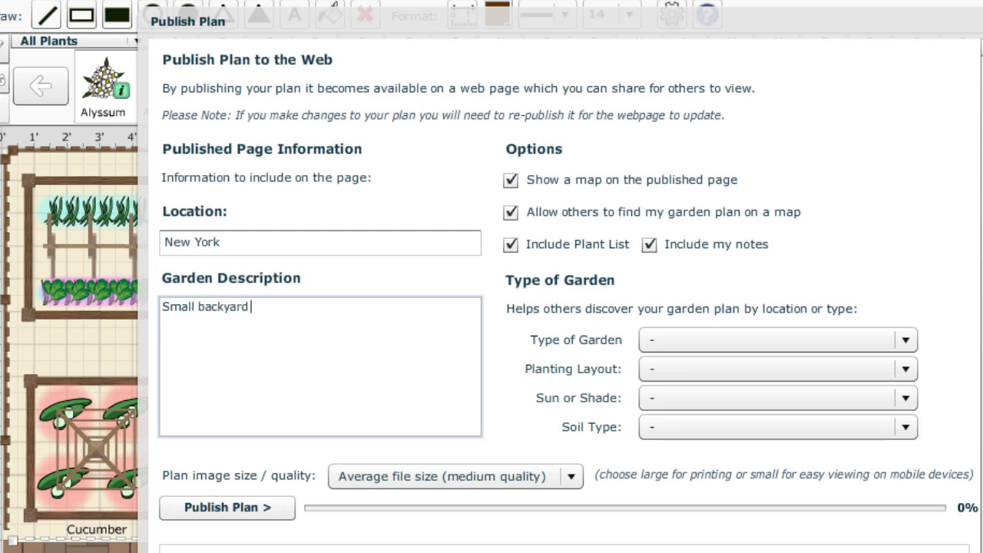
{"action": "type", "text": "garden in New York with ceda"}
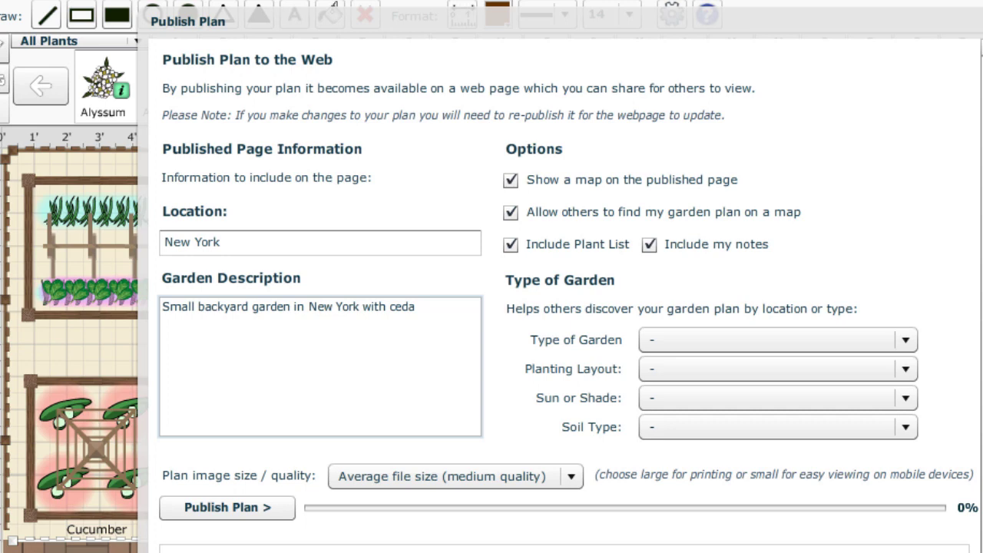
{"action": "type", "text": "r raised beds."}
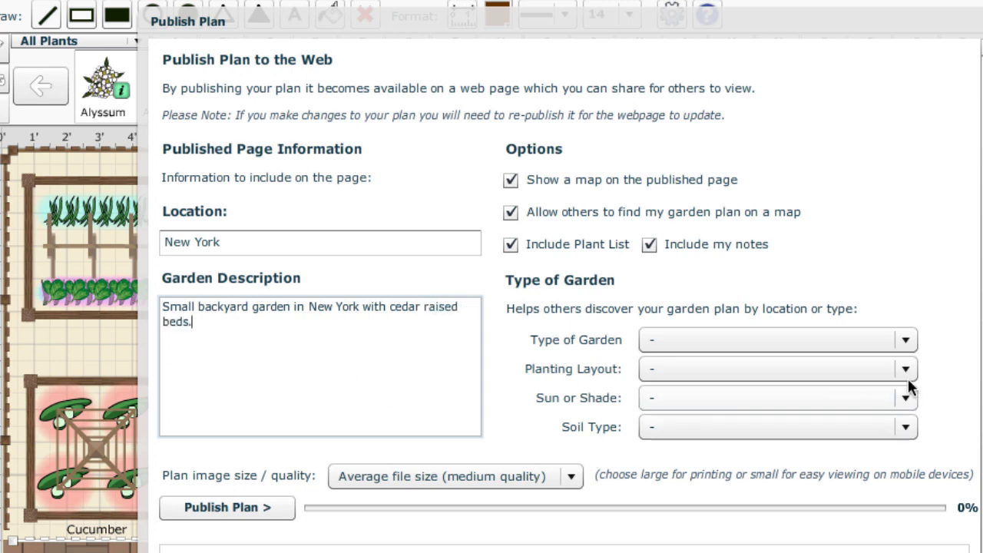
Tag the plan Backyard, Raised Beds, Sunny and Light / Sandy soil, then publish it
{"action": "left_click", "coordinate": [907, 340]}
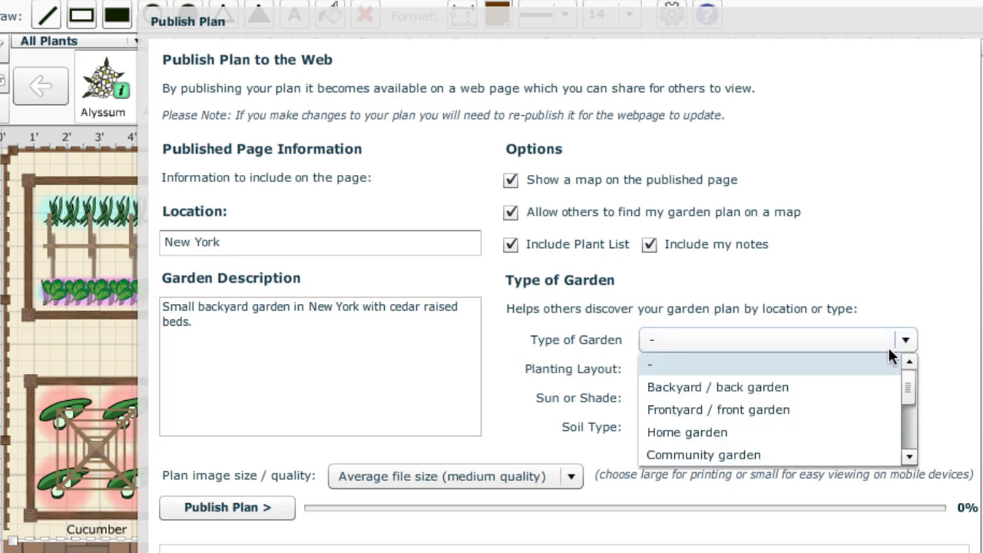
{"action": "left_click", "coordinate": [850, 386]}
{"action": "left_click", "coordinate": [907, 370]}
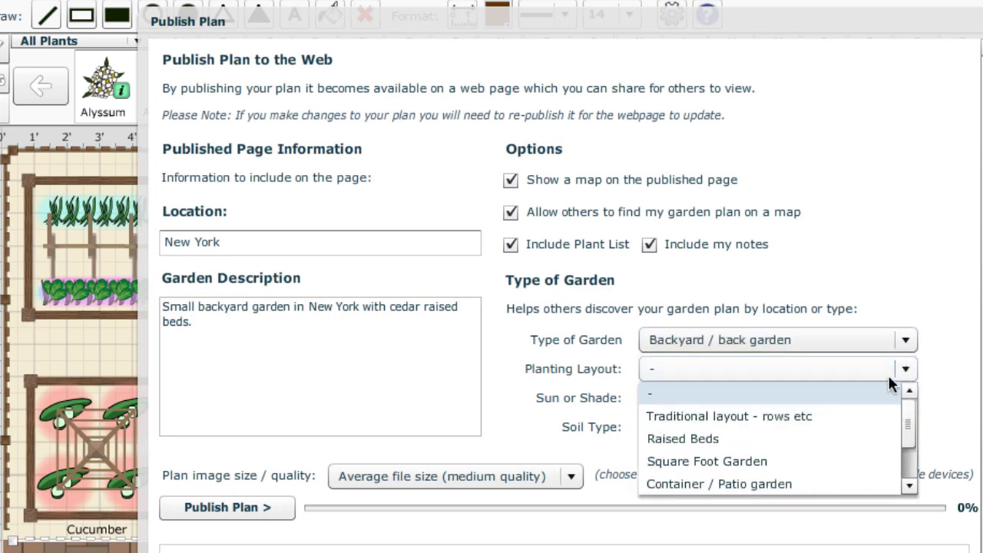
{"action": "left_click", "coordinate": [811, 442]}
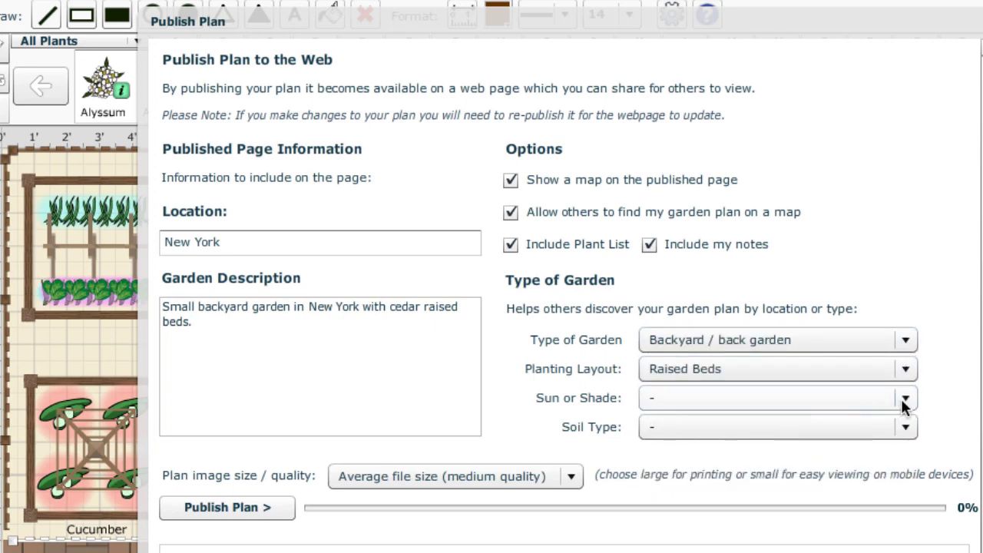
{"action": "left_click", "coordinate": [905, 398]}
{"action": "left_click", "coordinate": [810, 444]}
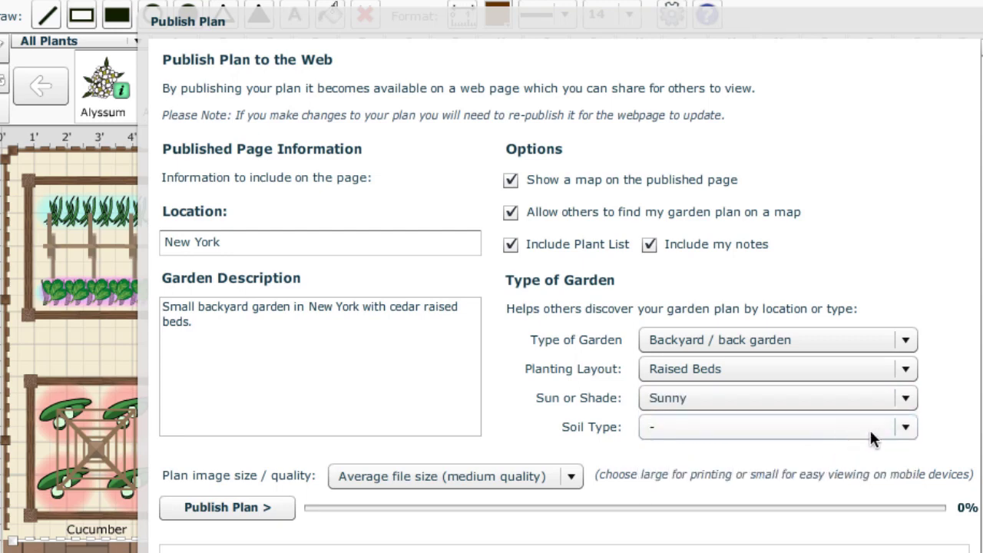
{"action": "left_click", "coordinate": [906, 427]}
{"action": "left_click", "coordinate": [818, 475]}
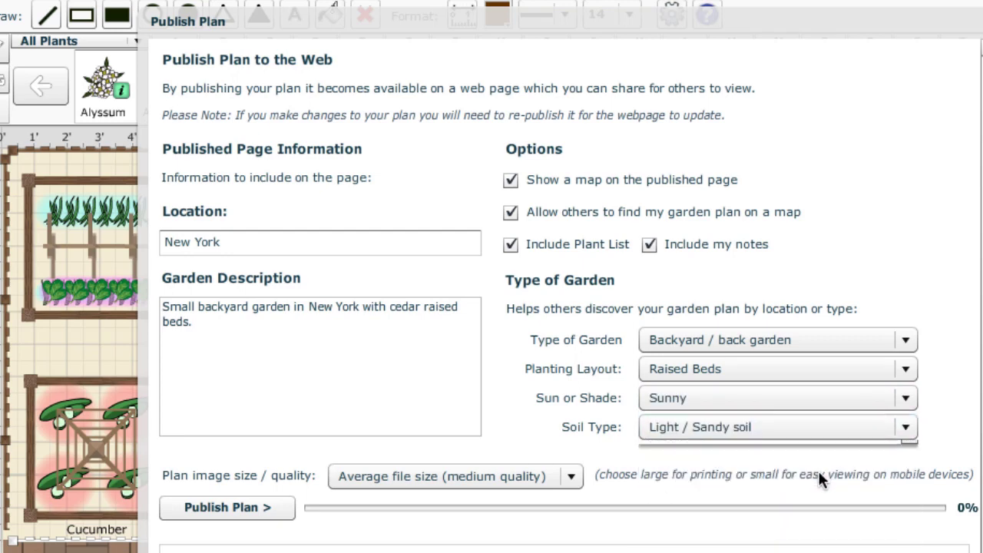
{"action": "left_click", "coordinate": [238, 506]}
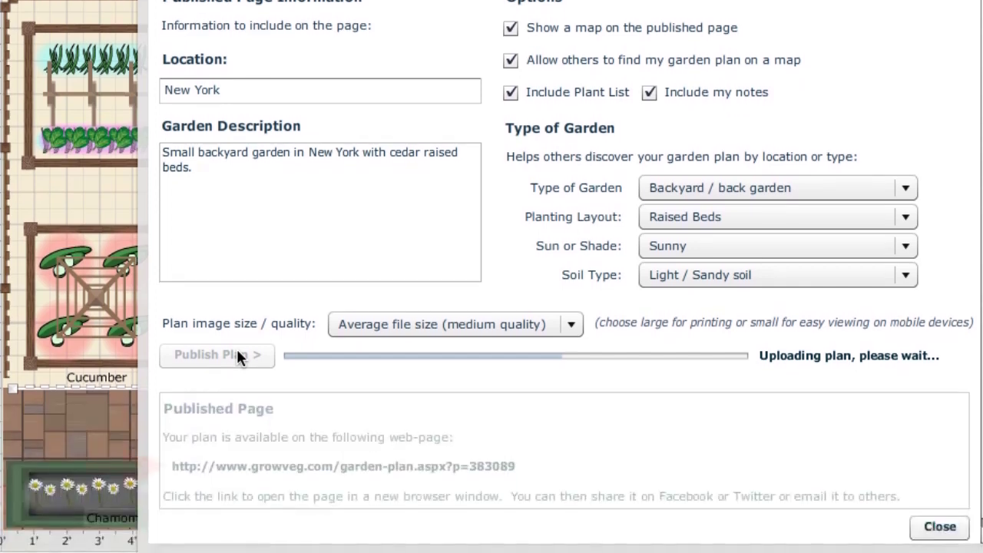
Open the published plan's web page and select its full address
{"action": "left_click", "coordinate": [251, 464]}
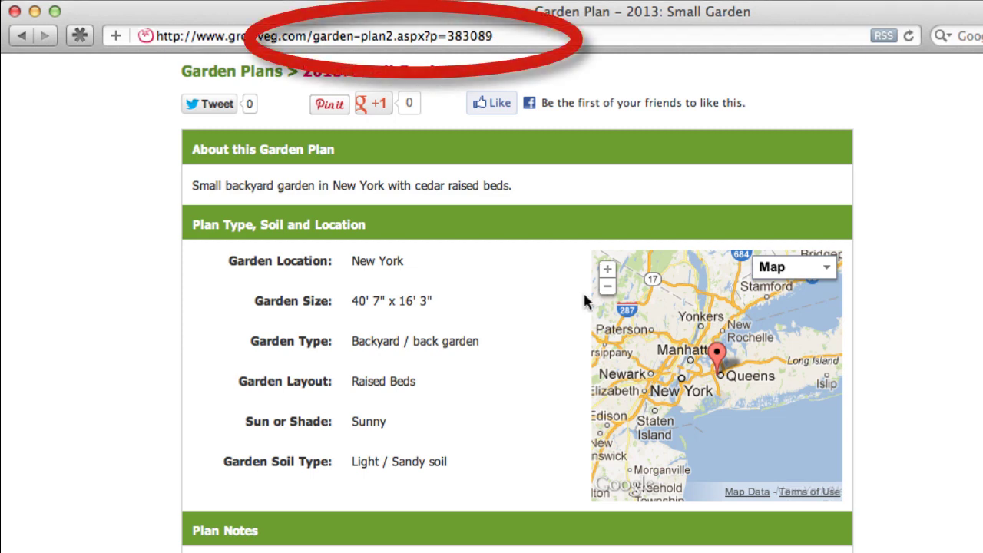
{"action": "left_click_drag", "start_coordinate": [520, 35], "coordinate": [19, 45]}
{"action": "key", "text": "super+c"}
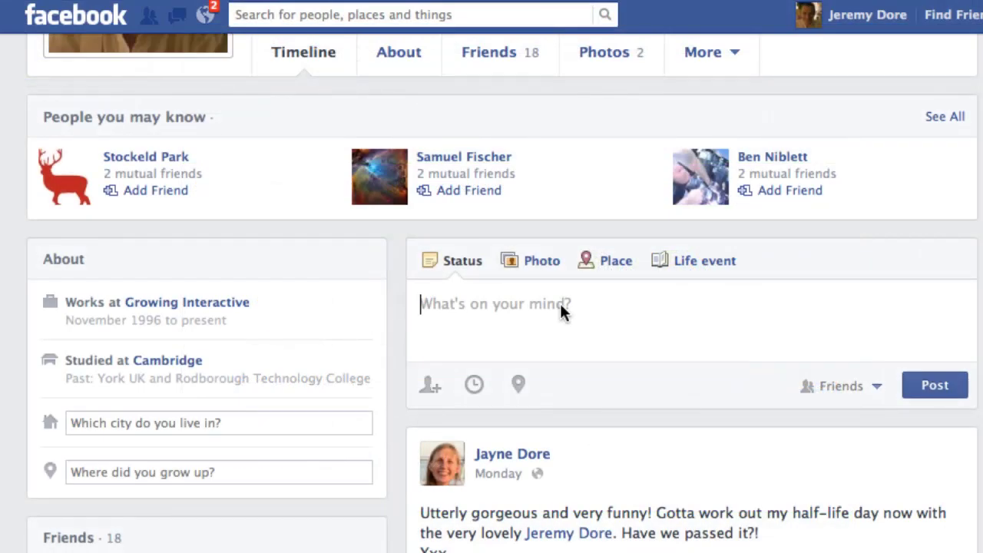
Post the Facebook status 'Here are my latest plans for my garden – what do you think?' with the plan link
{"action": "type", "text": "Here "}
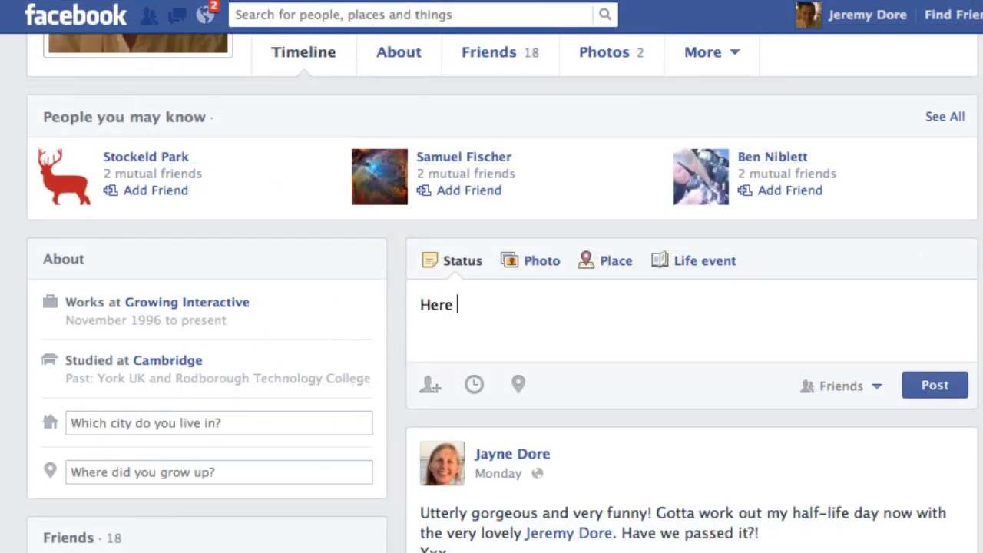
{"action": "type", "text": "are my latest plans for my "}
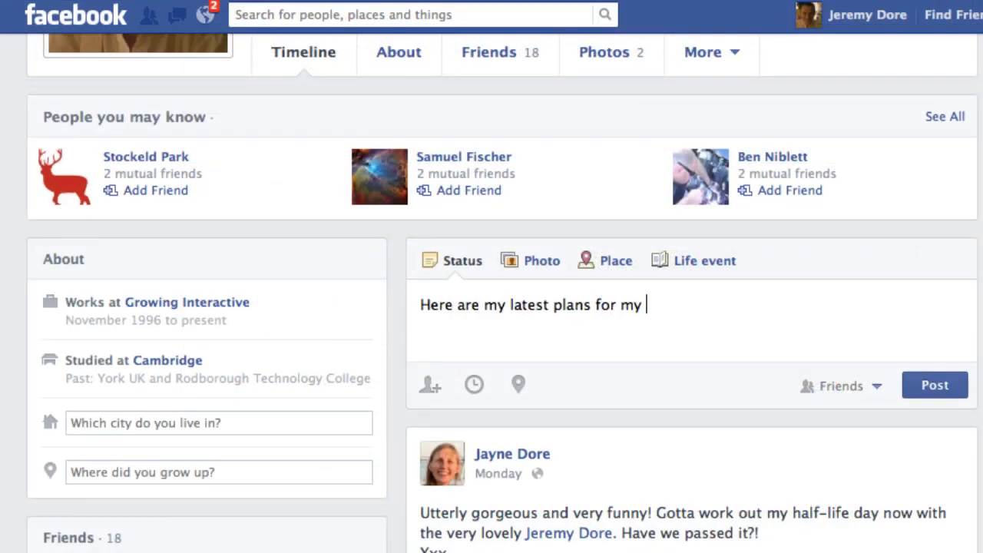
{"action": "type", "text": "garden – what do you think?"}
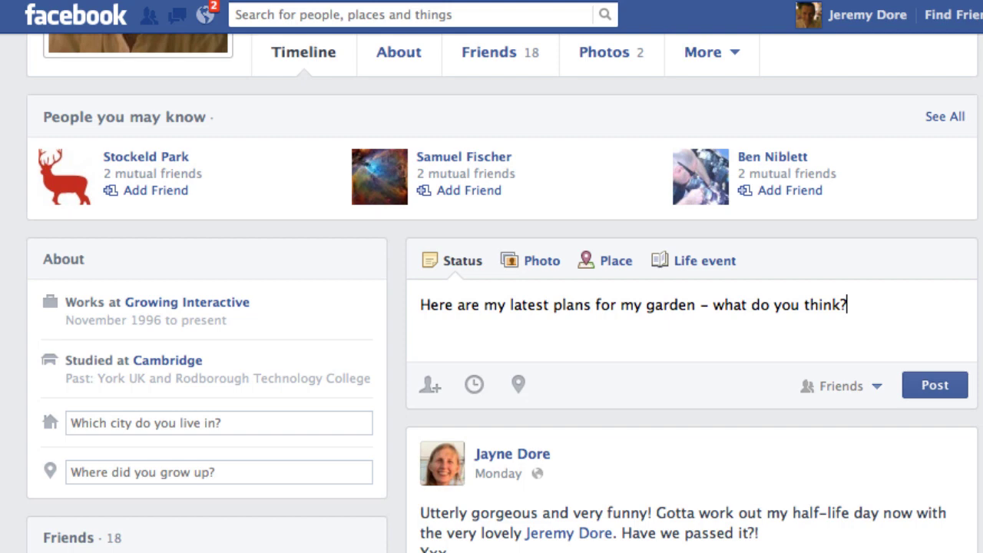
{"action": "key", "text": "Return"}
{"action": "key", "text": "super+v"}
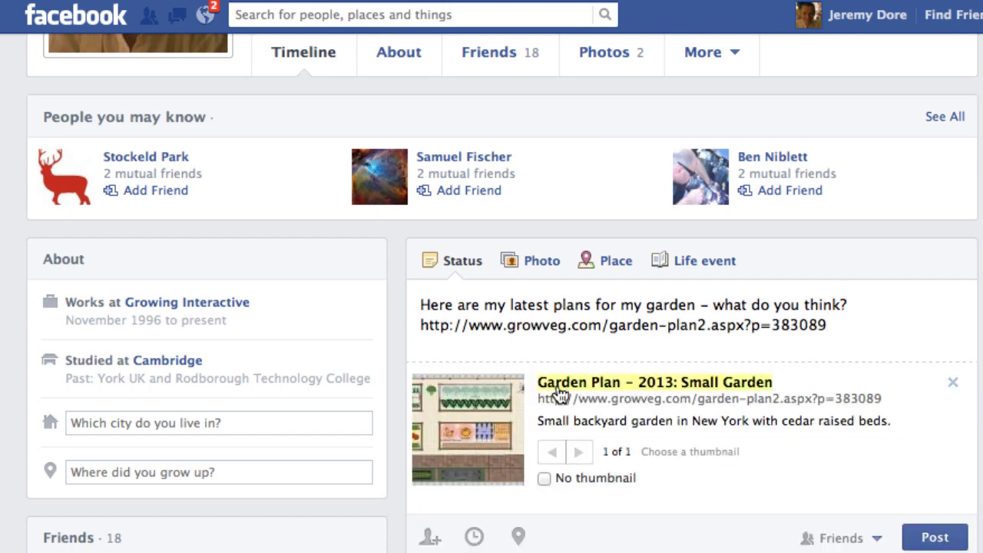
{"action": "left_click", "coordinate": [934, 538]}
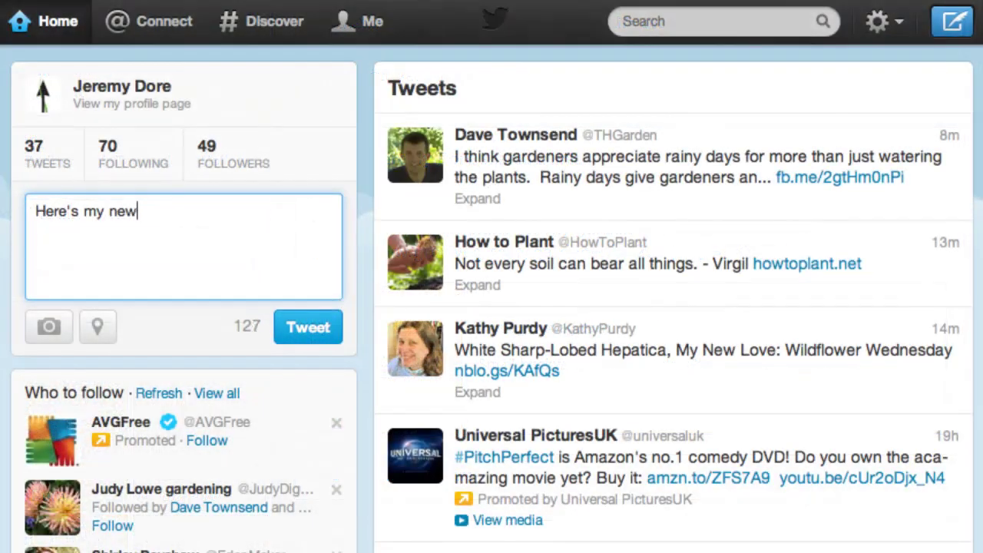
Compose the tweet 'Here's my new garden plan!' followed by the pasted plan link
{"action": "type", "text": "garden plan!"}
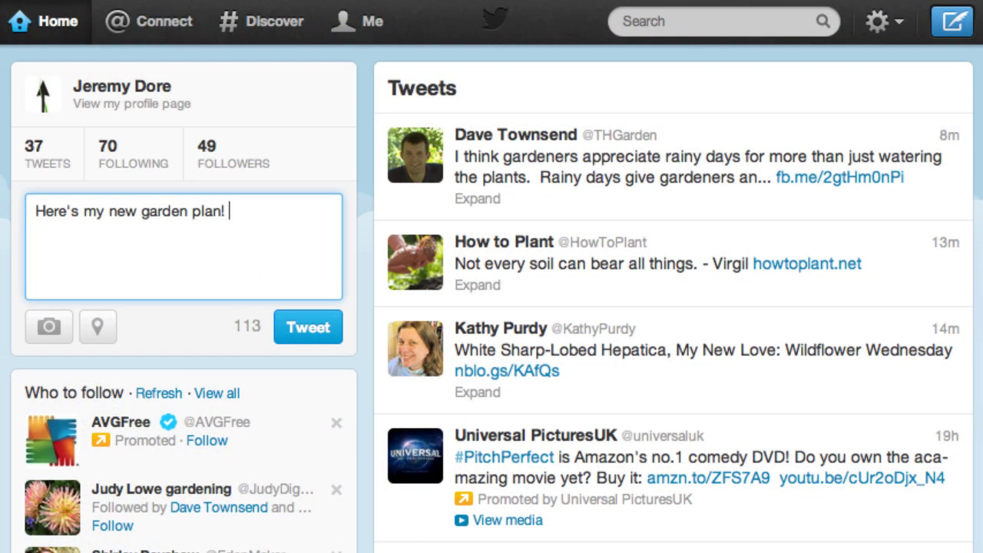
{"action": "key", "text": "ctrl+v"}
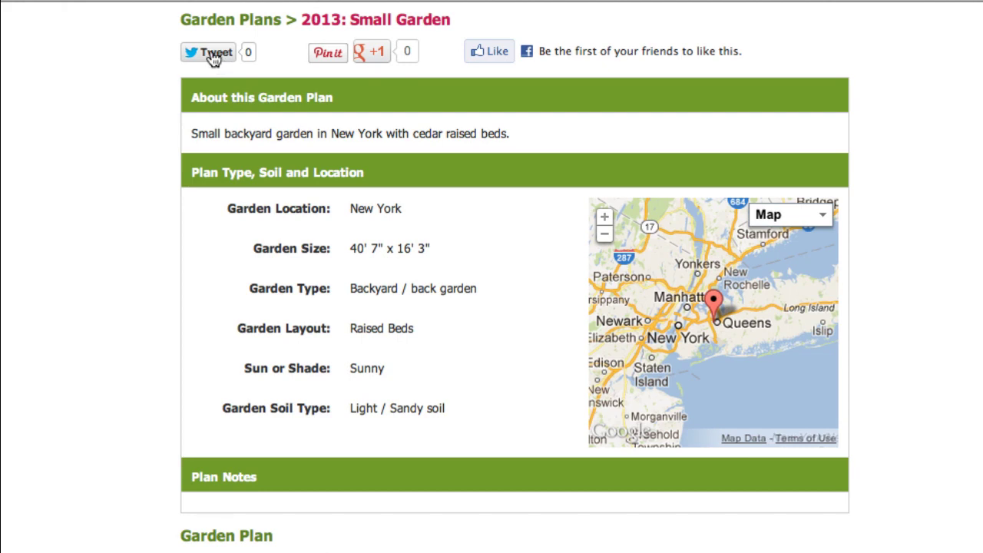
Pin the plan page with the description 'Loving this new design that I've come up with for my backyard...!'
{"action": "left_click", "coordinate": [329, 58]}
{"action": "type", "text": "Lovi"}
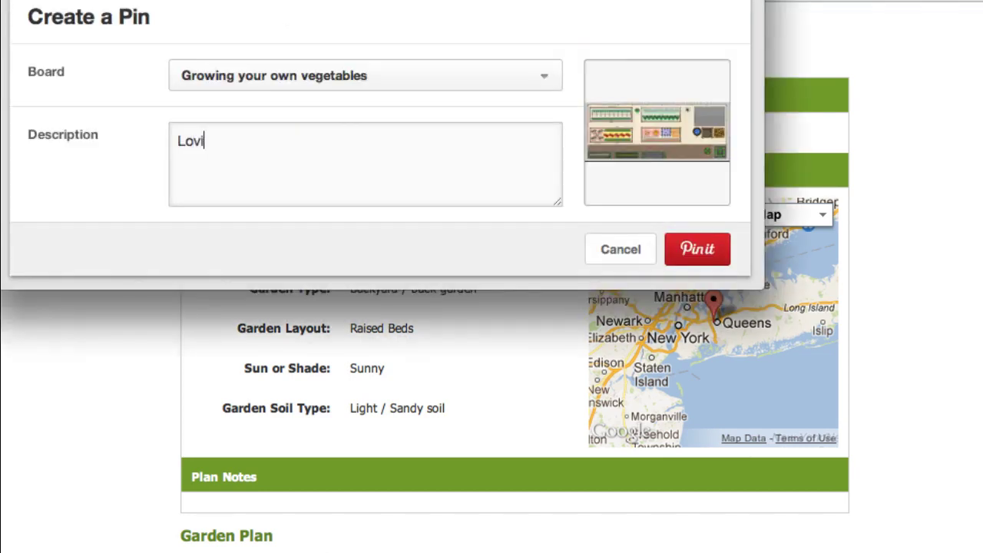
{"action": "type", "text": "ng this new design that "}
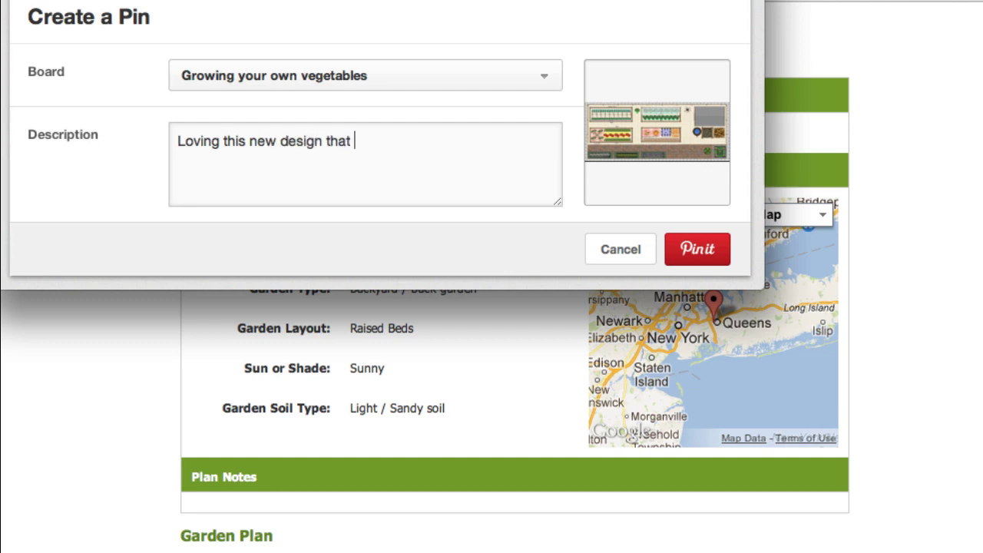
{"action": "type", "text": "I've come up with for"}
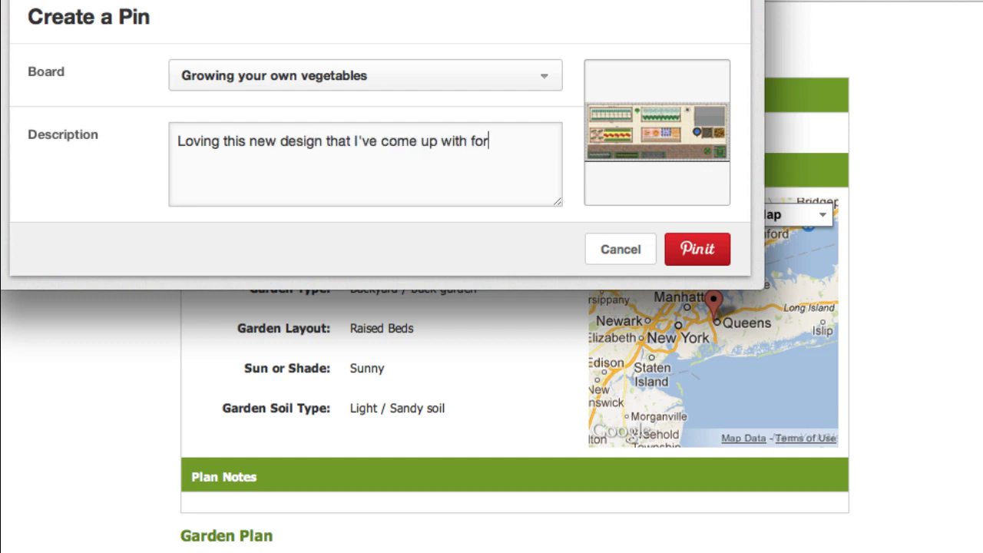
{"action": "type", "text": " my backyard...!"}
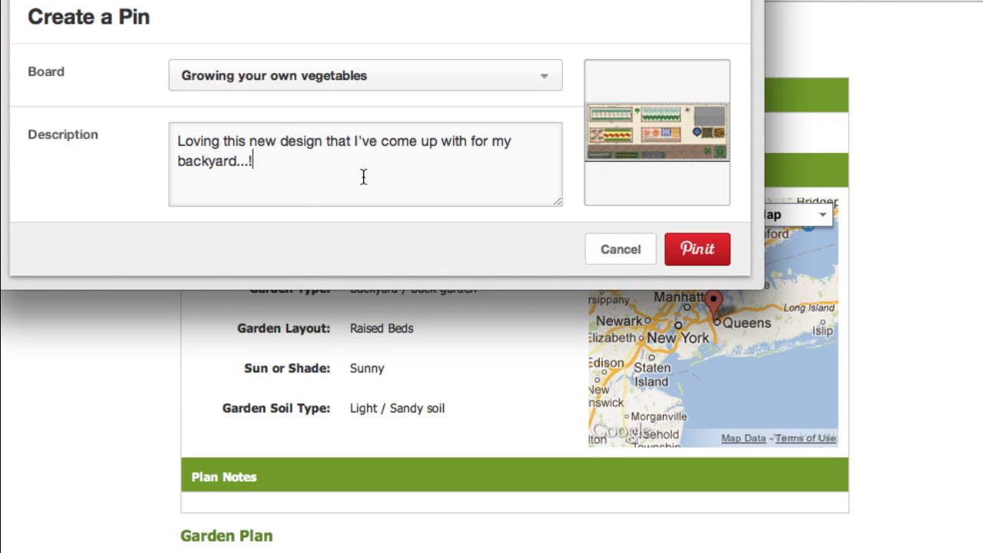
{"action": "left_click", "coordinate": [665, 249]}
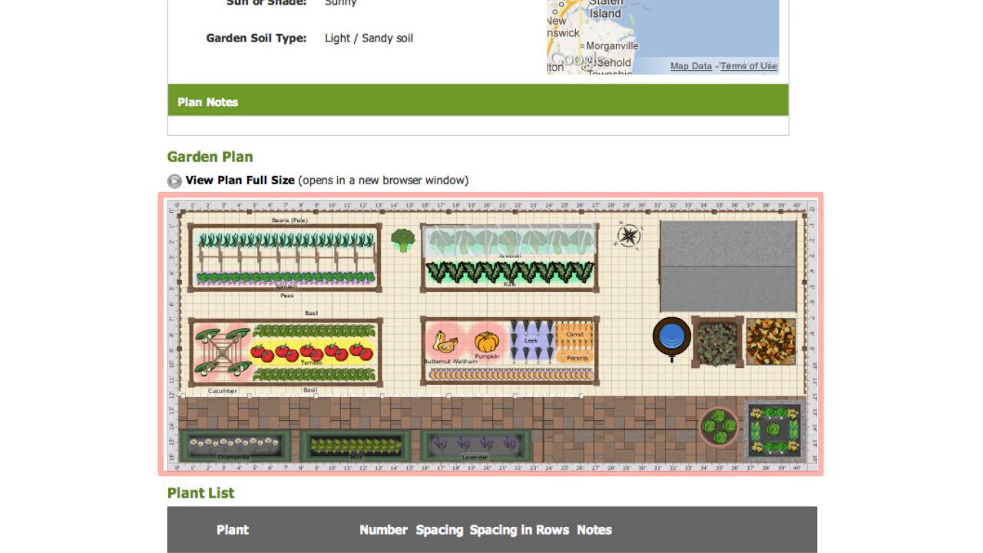
Save the full-size garden plan image to Downloads
{"action": "left_click", "coordinate": [234, 181]}
{"action": "right_click", "coordinate": [372, 72]}
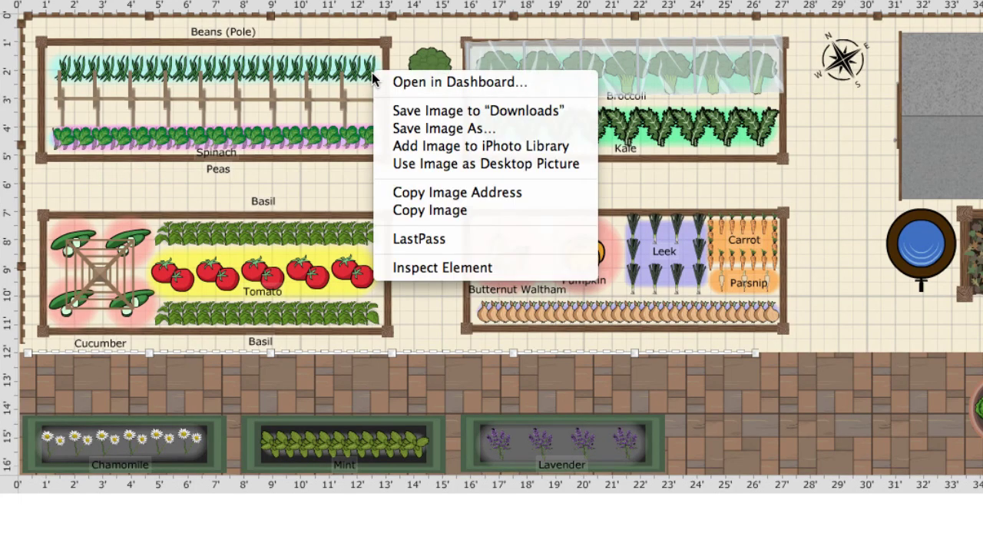
{"action": "left_click", "coordinate": [408, 113]}
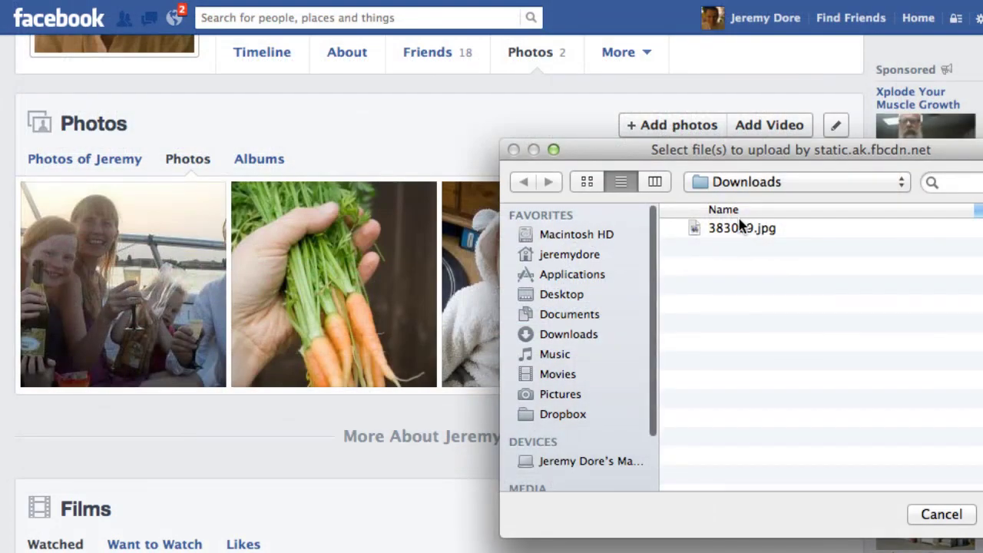
Upload the saved image 383089.jpg to the Vegetable garden plans board
{"action": "left_click", "coordinate": [730, 233]}
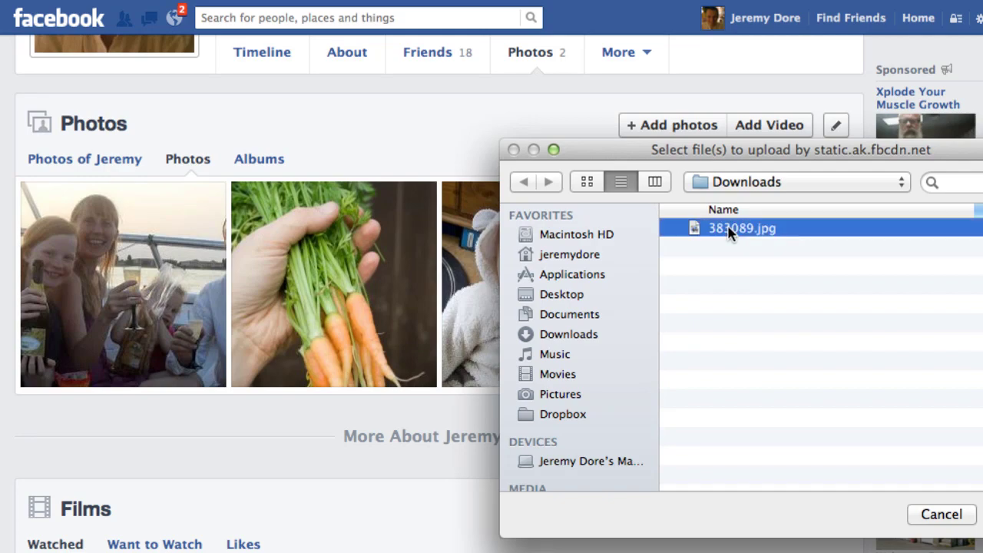
{"action": "double_click", "coordinate": [730, 232]}
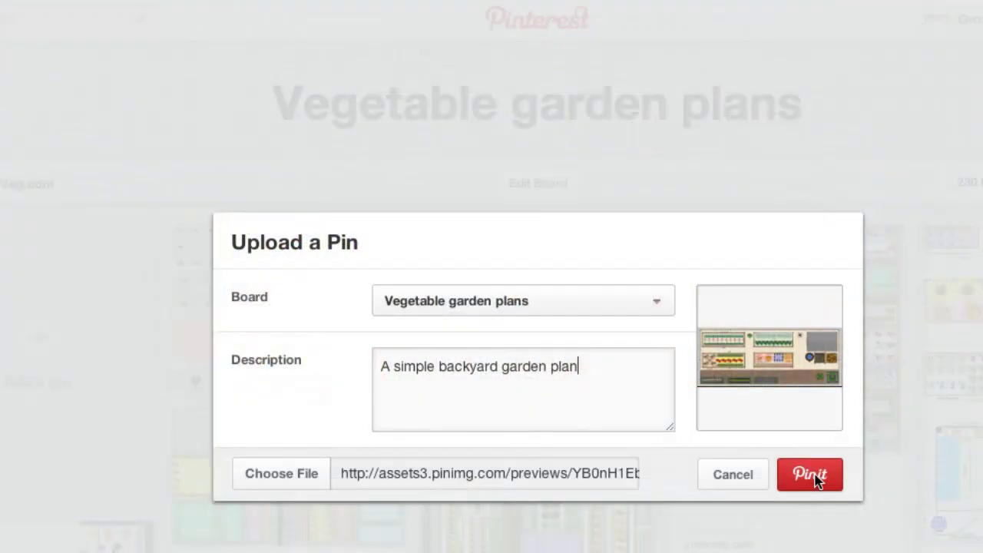
{"action": "left_click", "coordinate": [808, 471]}
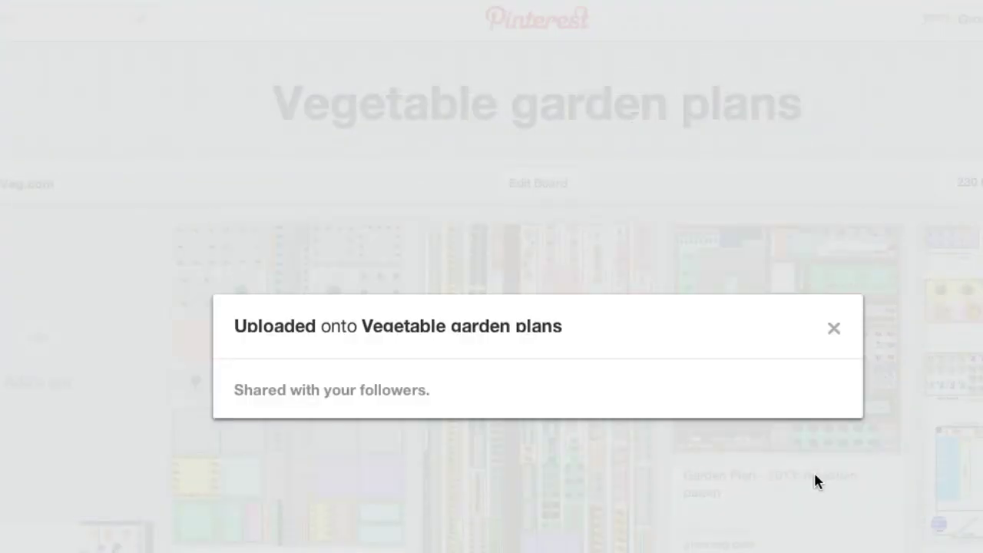
Close the 'Uploaded onto Vegetable garden plans' confirmation
{"action": "left_click", "coordinate": [836, 332]}
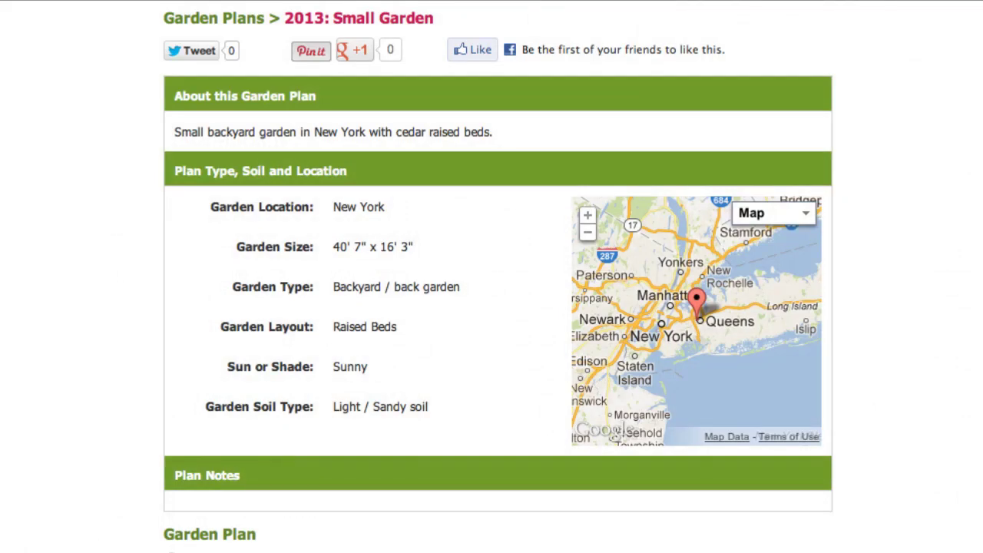
Use Re-Publish Plan to push the latest version of the plan to its web page
{"action": "scroll", "coordinate": [492, 277], "scroll_direction": "down", "scroll_amount": 10}
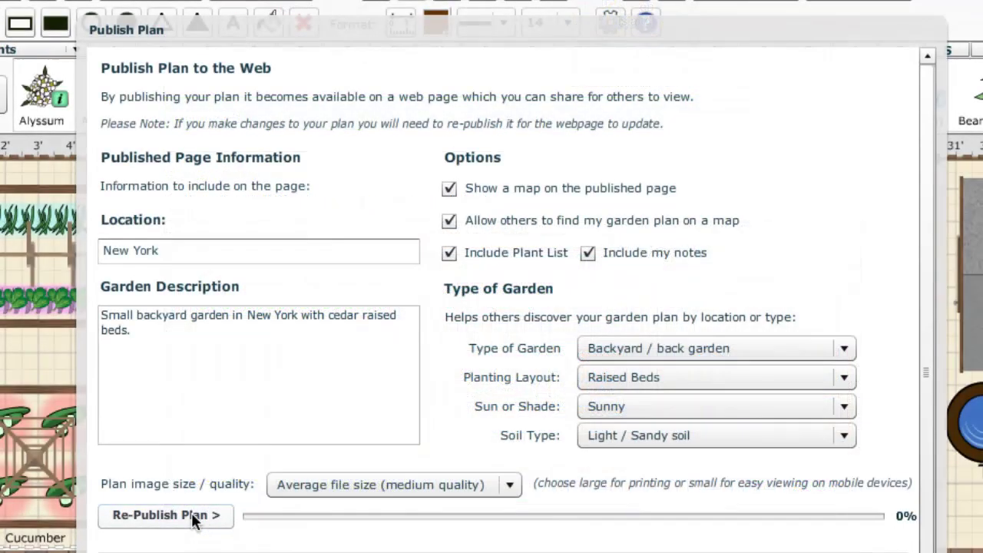
{"action": "left_click", "coordinate": [192, 516]}
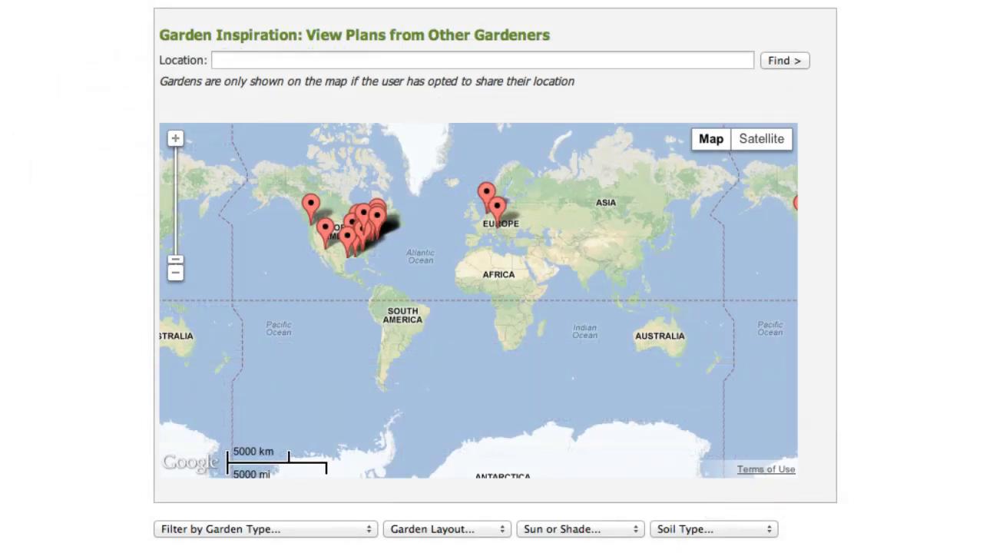
Search gallery plans for location 'new york' and filter to Community garden
{"action": "scroll", "coordinate": [496, 276], "scroll_direction": "down", "scroll_amount": 15}
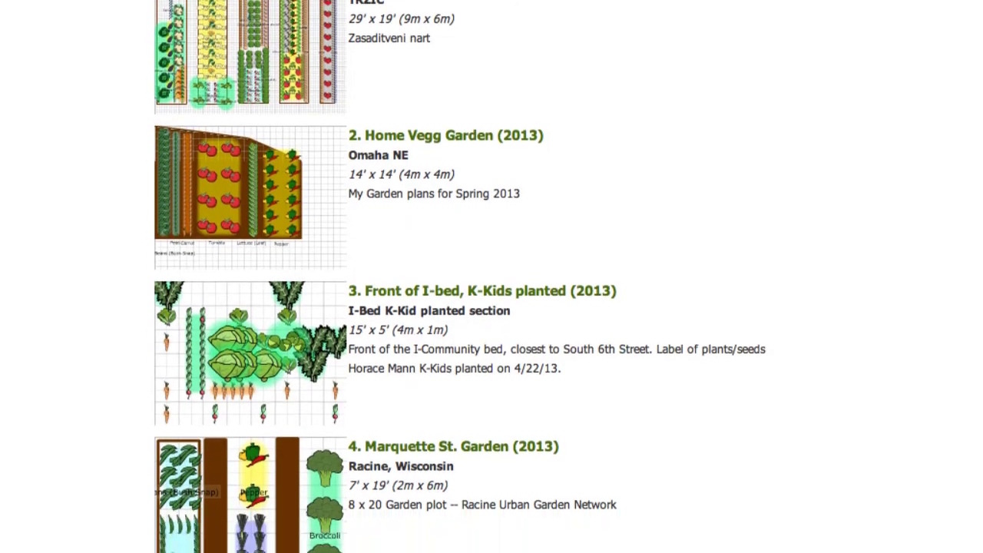
{"action": "scroll", "coordinate": [461, 276], "scroll_direction": "down", "scroll_amount": 12}
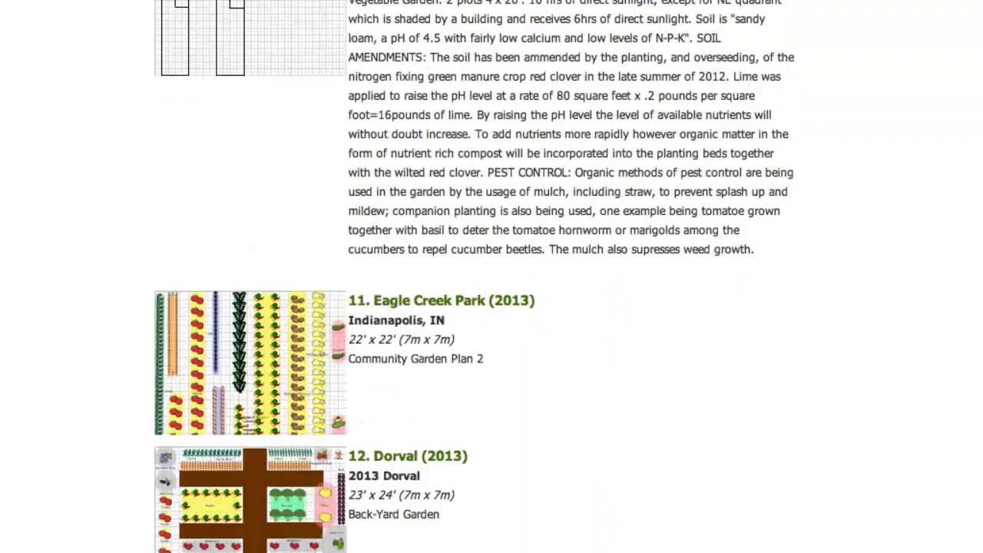
{"action": "scroll", "coordinate": [492, 277], "scroll_direction": "up", "scroll_amount": 20}
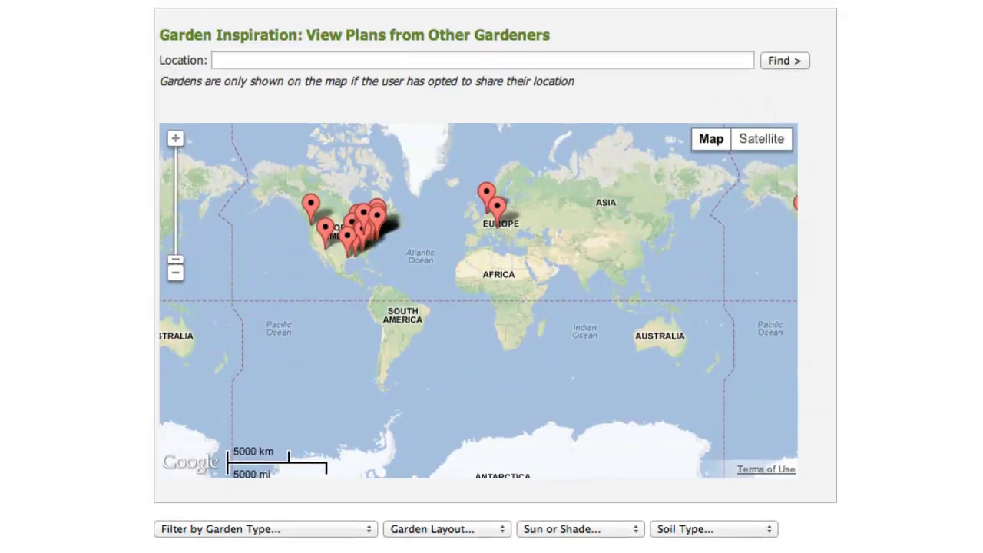
{"action": "left_click", "coordinate": [491, 61]}
{"action": "type", "text": "new york"}
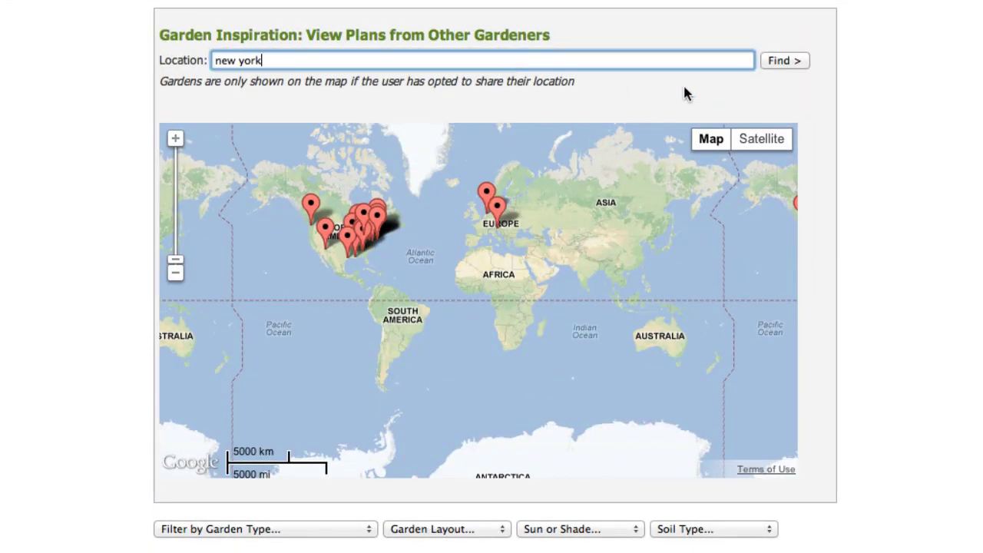
{"action": "key", "text": "Return"}
{"action": "left_click", "coordinate": [265, 528]}
{"action": "left_click", "coordinate": [230, 550]}
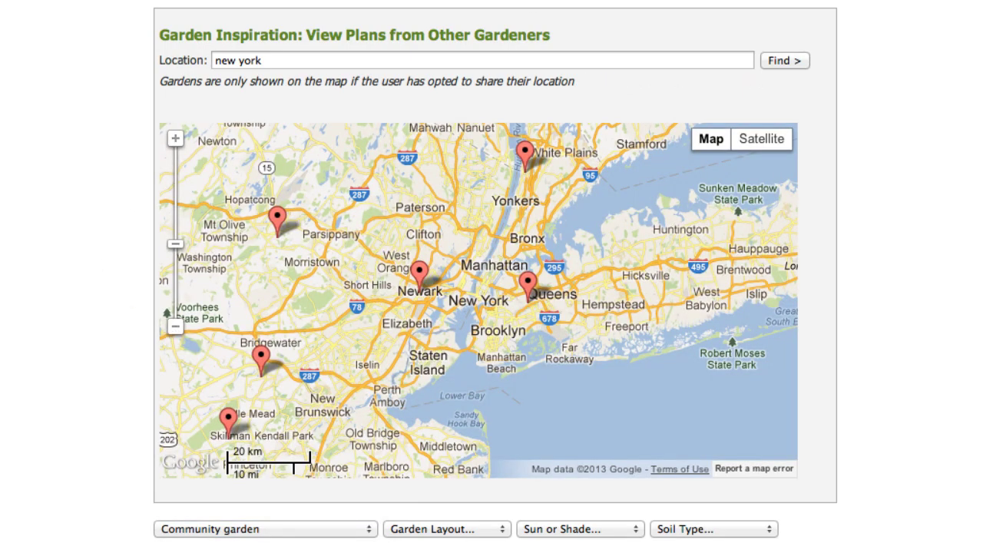
Open the Glendale Community Garden plan page
{"action": "scroll", "coordinate": [496, 361], "scroll_direction": "down", "scroll_amount": 10}
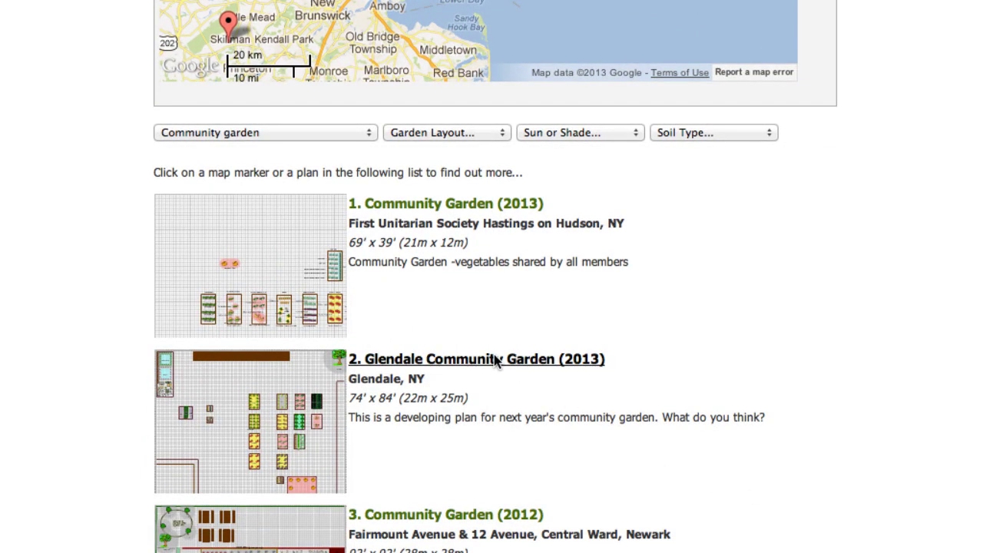
{"action": "left_click", "coordinate": [496, 361]}
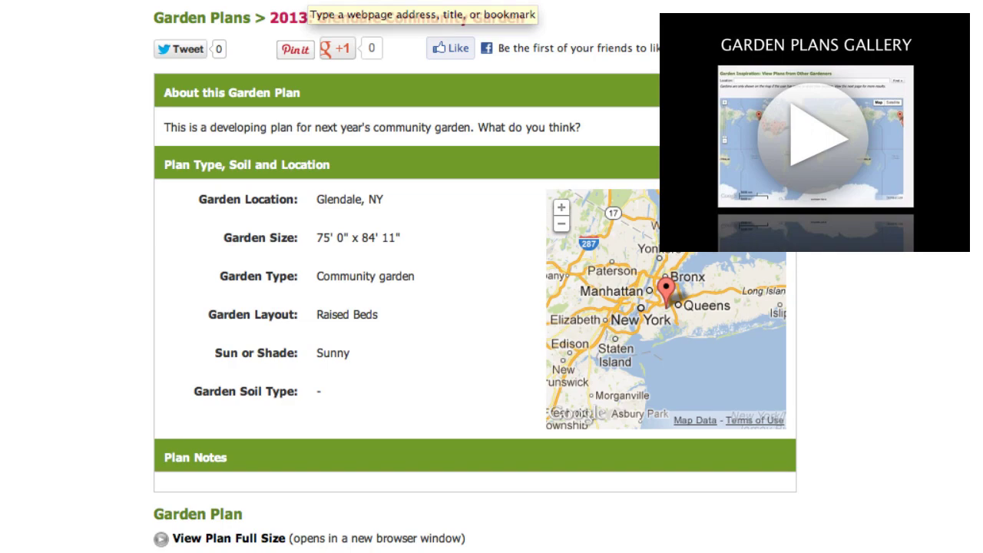
{"action": "scroll", "coordinate": [476, 307], "scroll_direction": "down", "scroll_amount": 10}
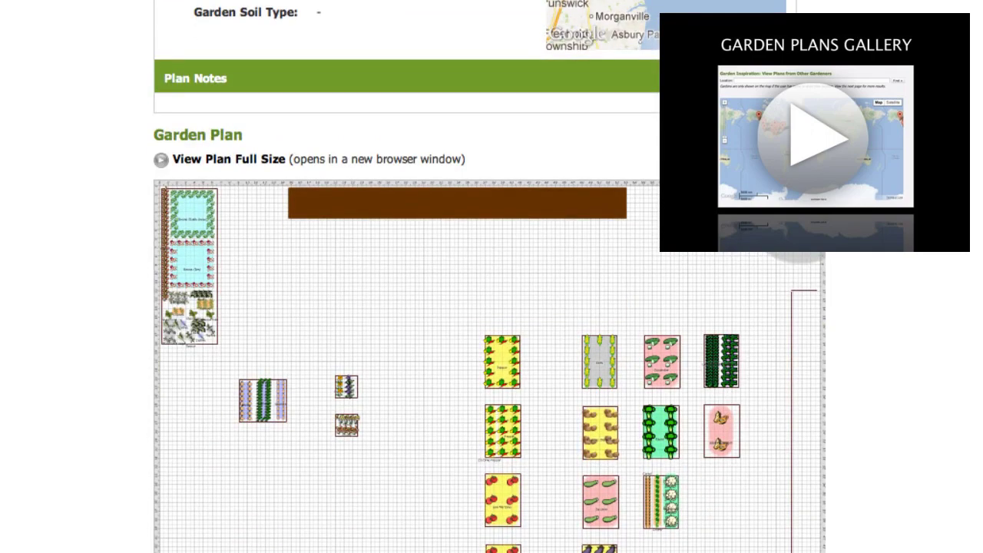